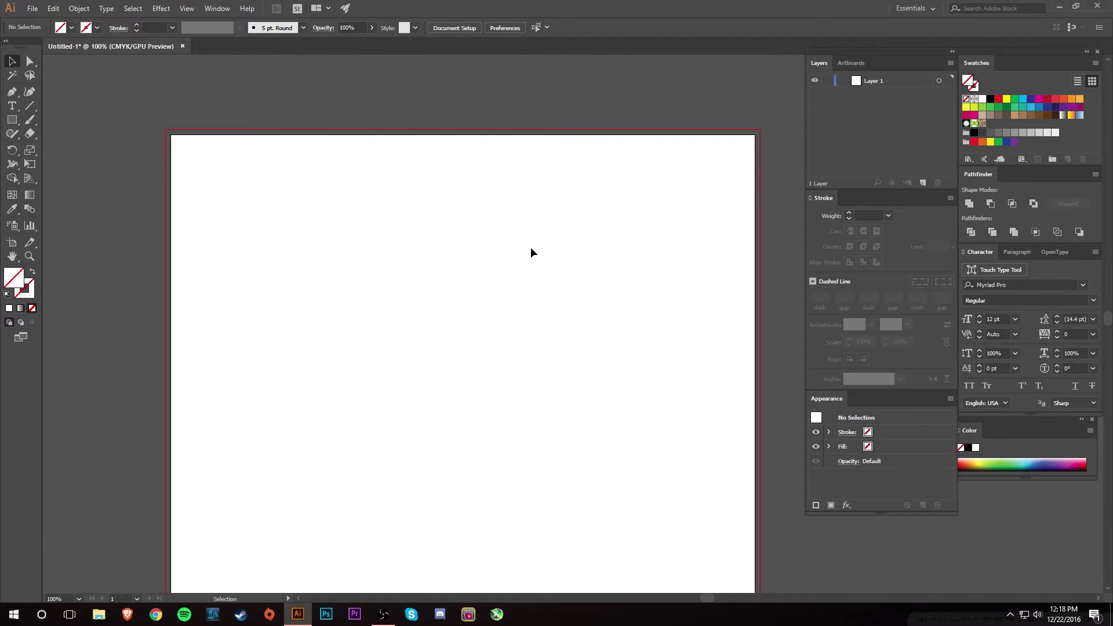
Step: Draw a 1-inch square near the artboard's top and fill it dark navy
drag(539, 298, 514, 261)
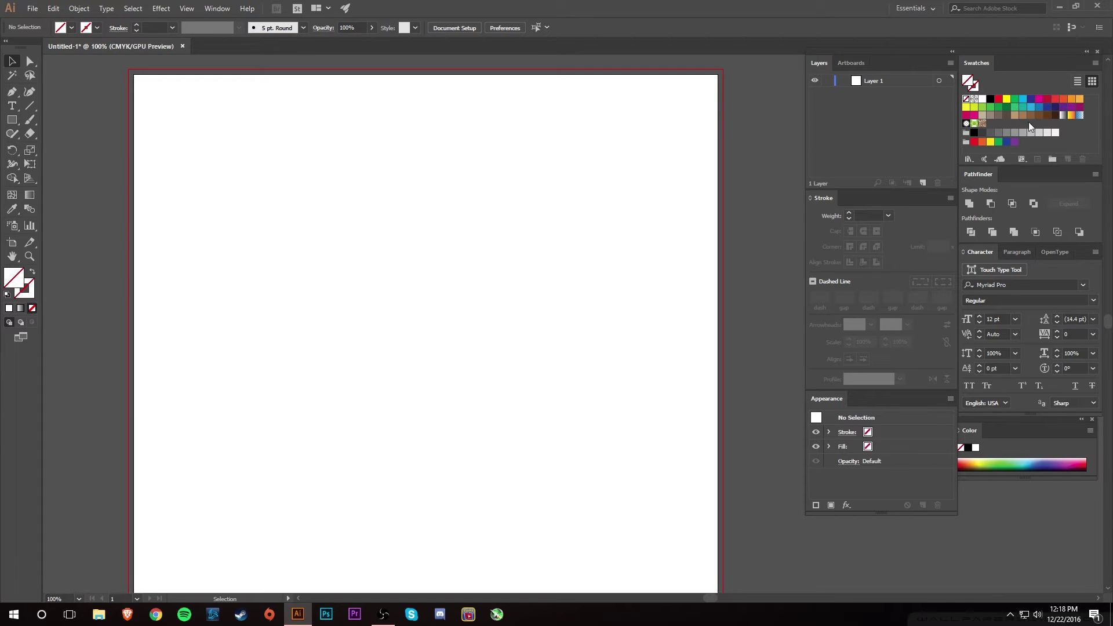
key(m)
drag(509, 126, 551, 168)
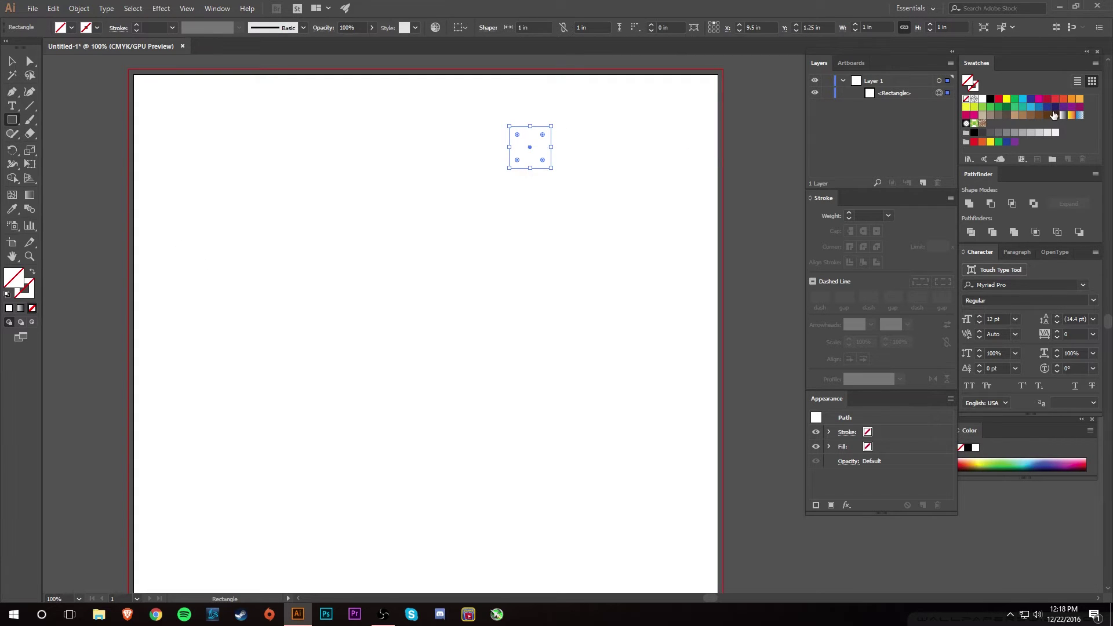
click(1055, 106)
Step: Duplicate the navy square to its left and fill the copy blue
click(8, 61)
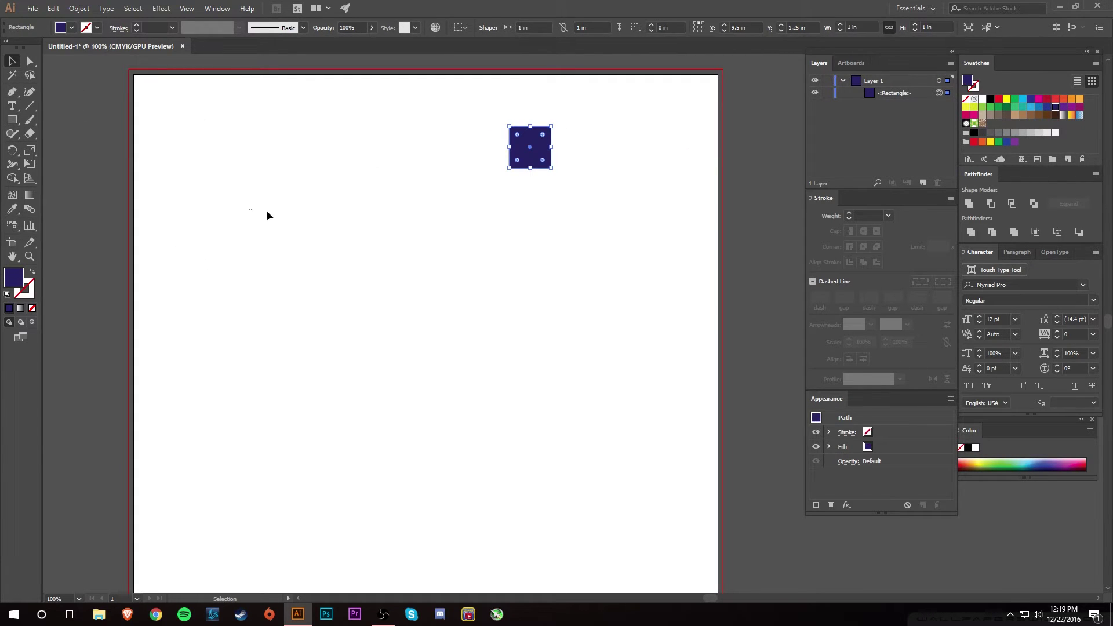
click(266, 214)
click(541, 165)
drag(529, 166, 476, 170)
click(1039, 110)
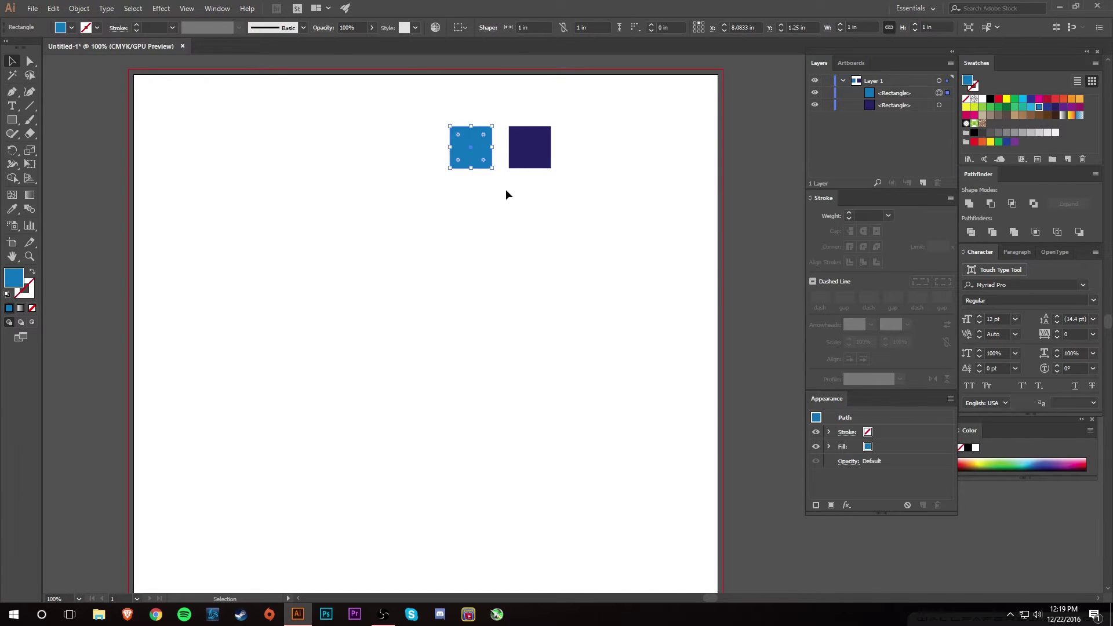
click(491, 174)
click(484, 166)
Step: Add two more copies further left, filling them white and orange
drag(467, 161, 407, 162)
click(982, 99)
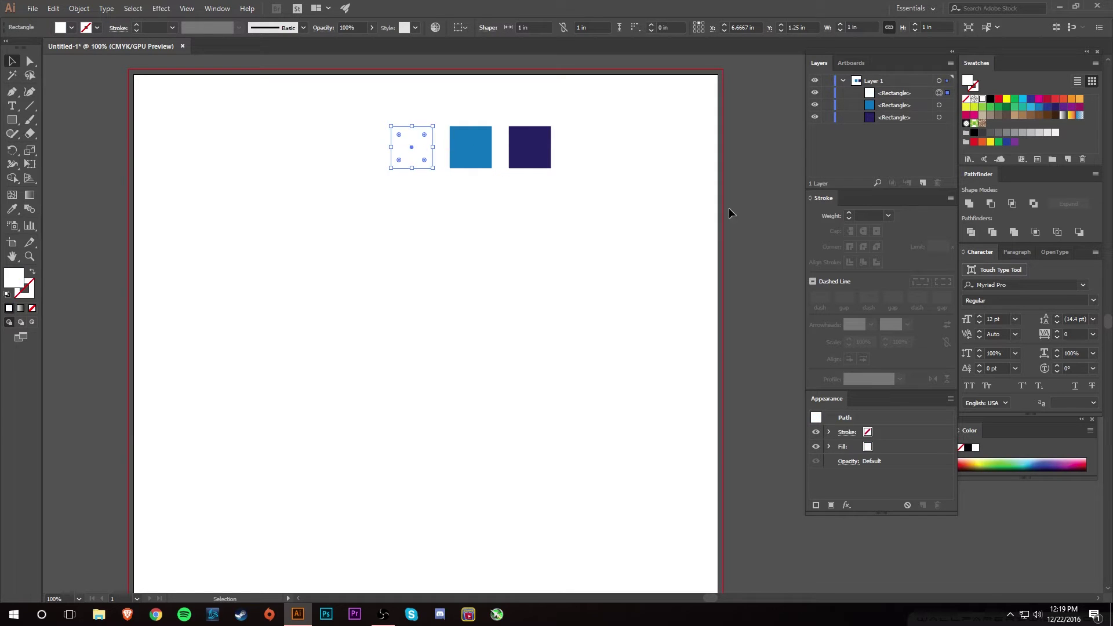
click(436, 175)
click(416, 167)
drag(416, 168, 349, 167)
click(982, 142)
click(398, 203)
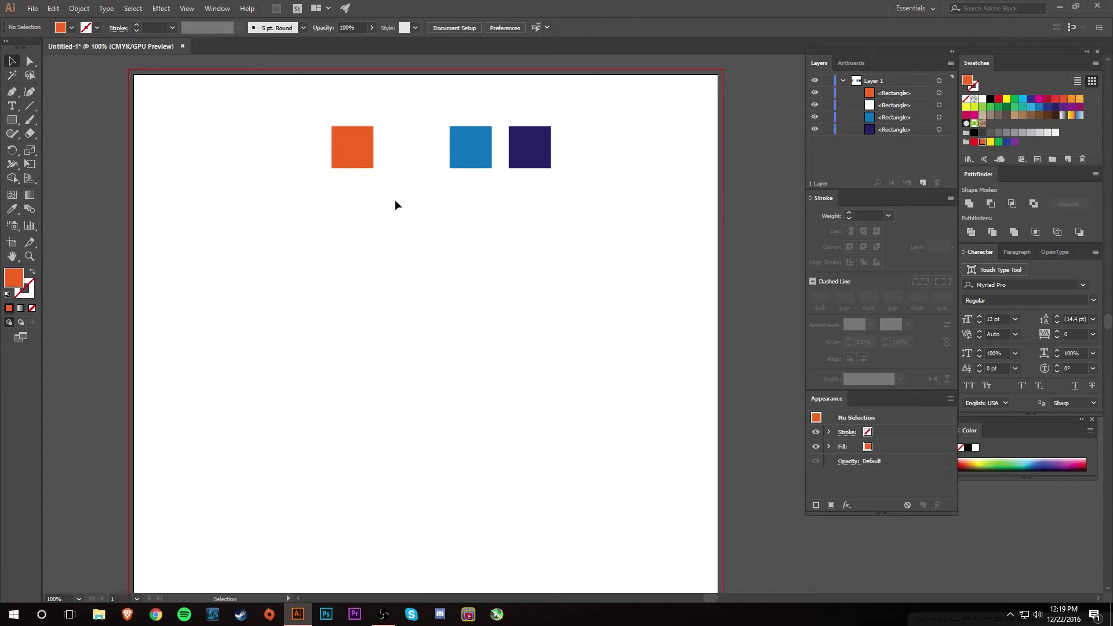
click(546, 165)
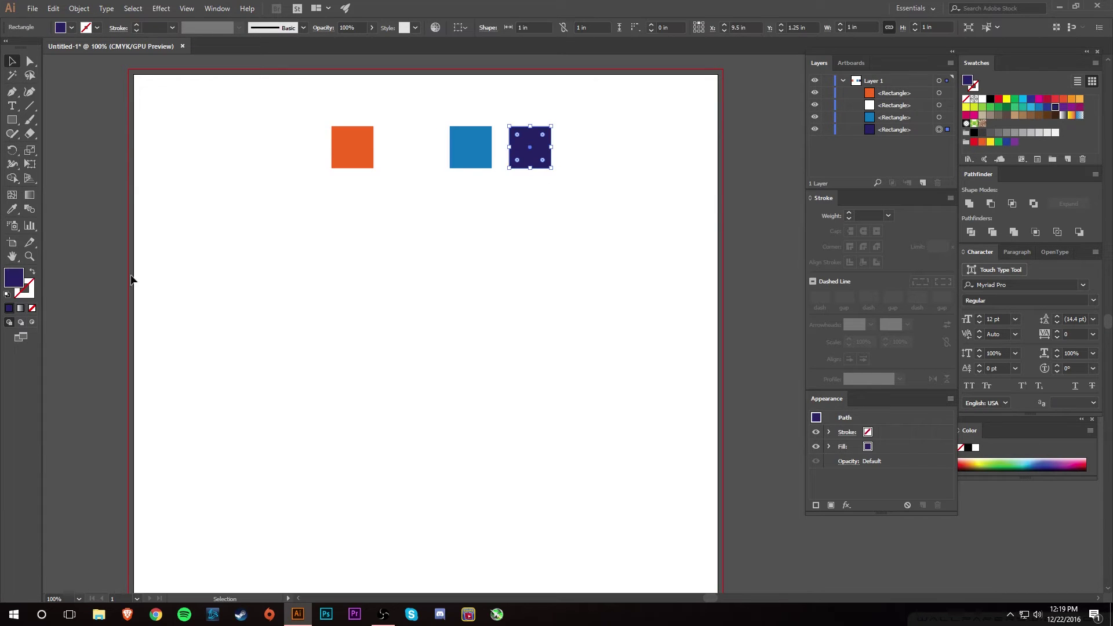
Step: Darken the navy square's fill to a deeper navy in the Color Picker
double_click(14, 281)
drag(826, 345, 822, 352)
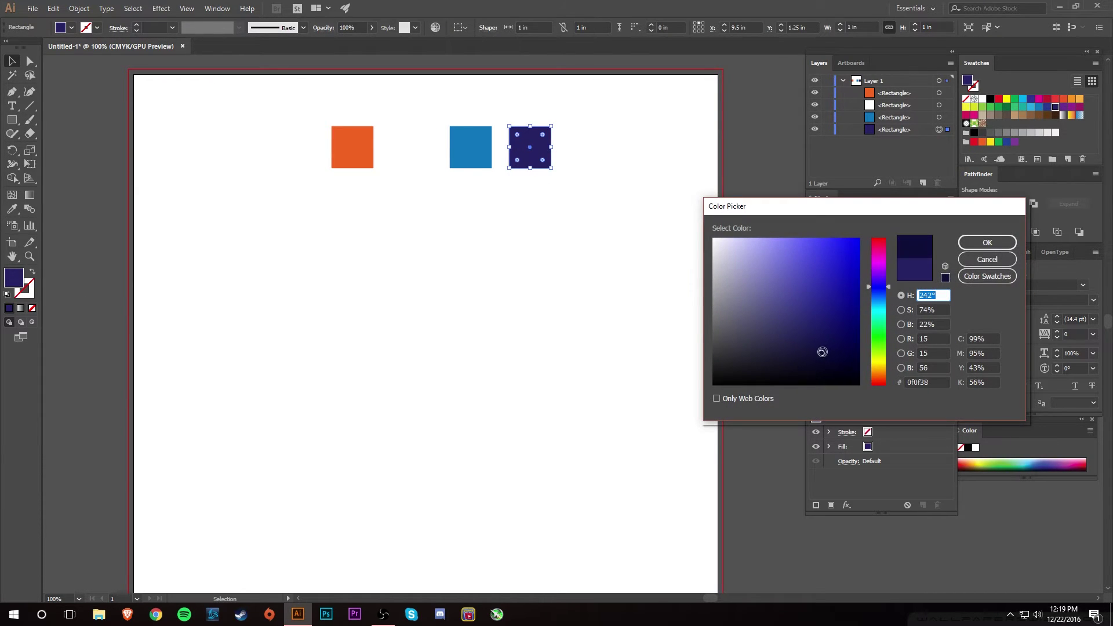
click(987, 242)
click(520, 194)
Step: Change the blue square's fill to a darker steel blue
click(471, 154)
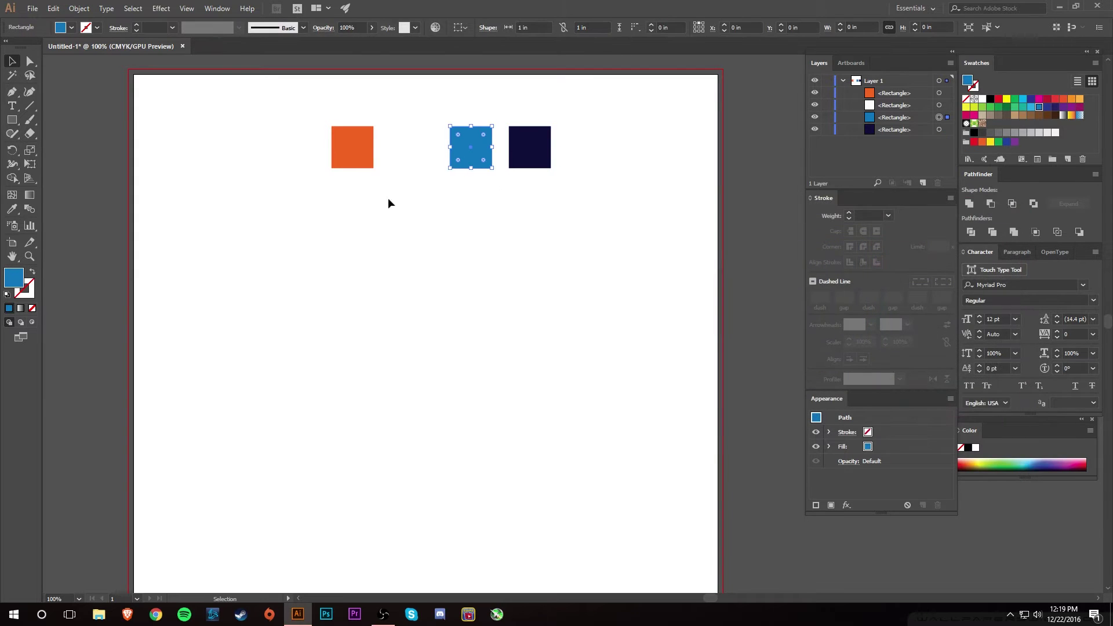
double_click(13, 281)
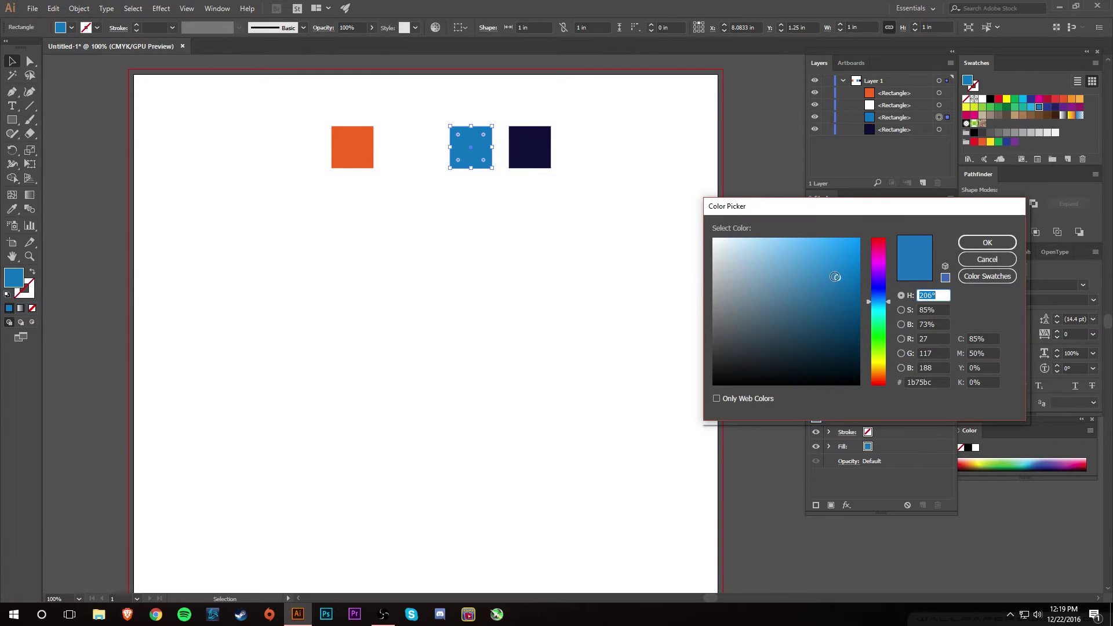
drag(835, 277, 813, 312)
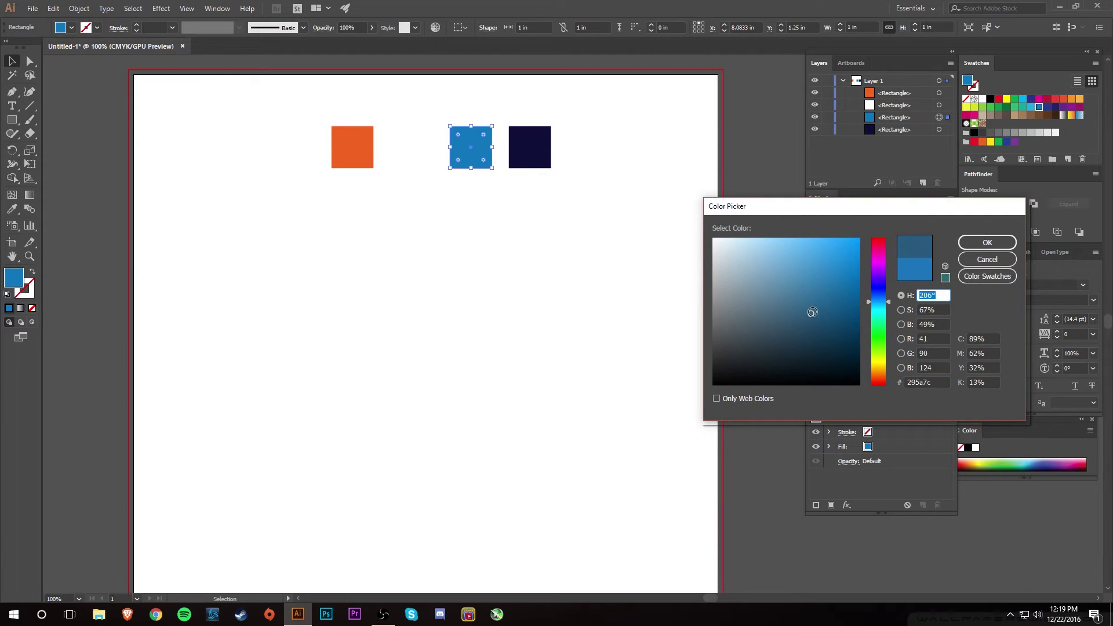
click(809, 313)
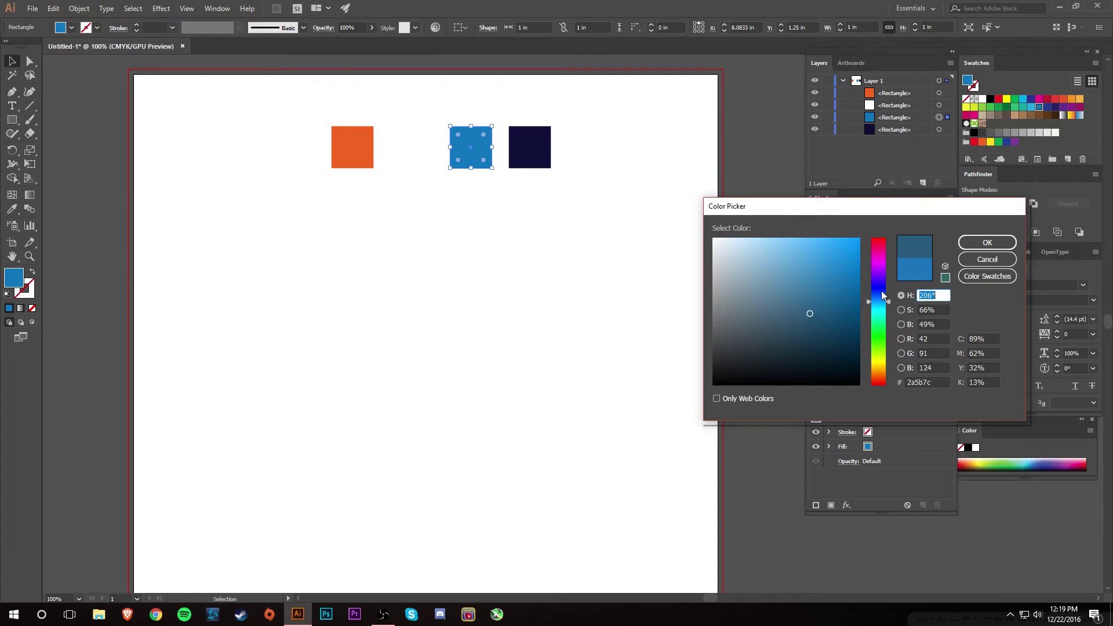
click(988, 243)
click(609, 253)
click(471, 147)
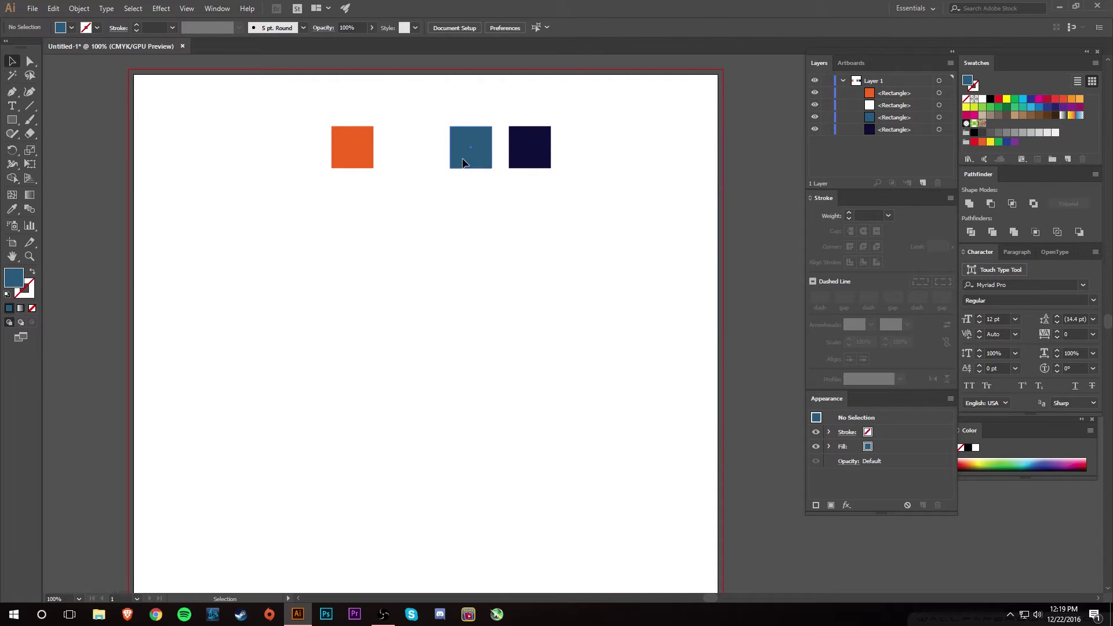
double_click(14, 277)
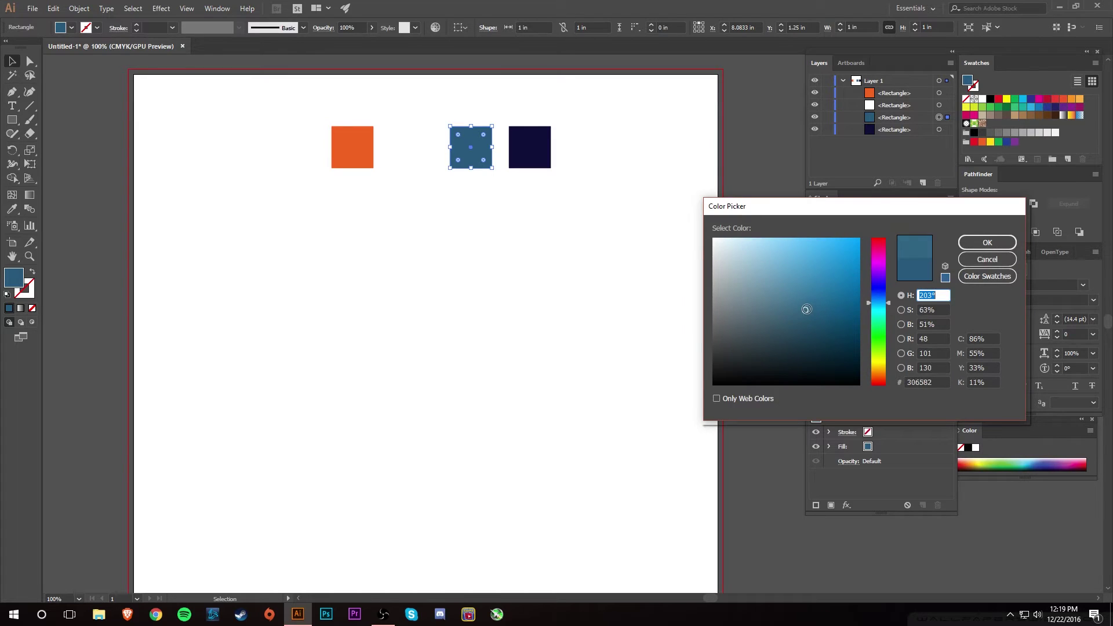
click(988, 243)
Step: Turn the white square's fill into a pale cream tone
click(416, 161)
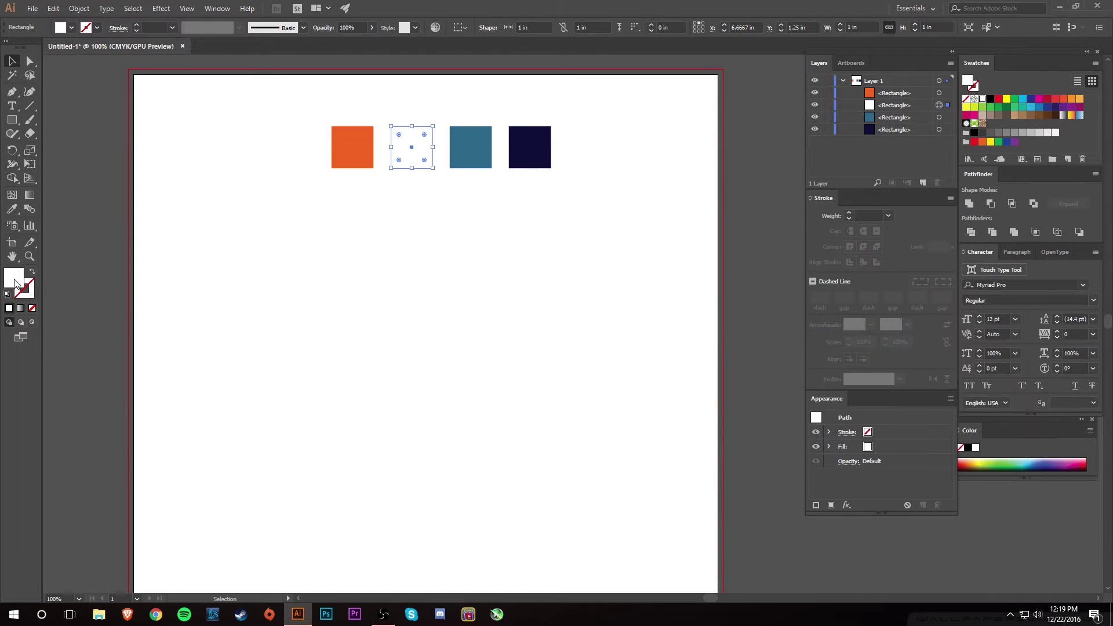
double_click(23, 281)
drag(880, 354, 881, 369)
drag(741, 239, 745, 234)
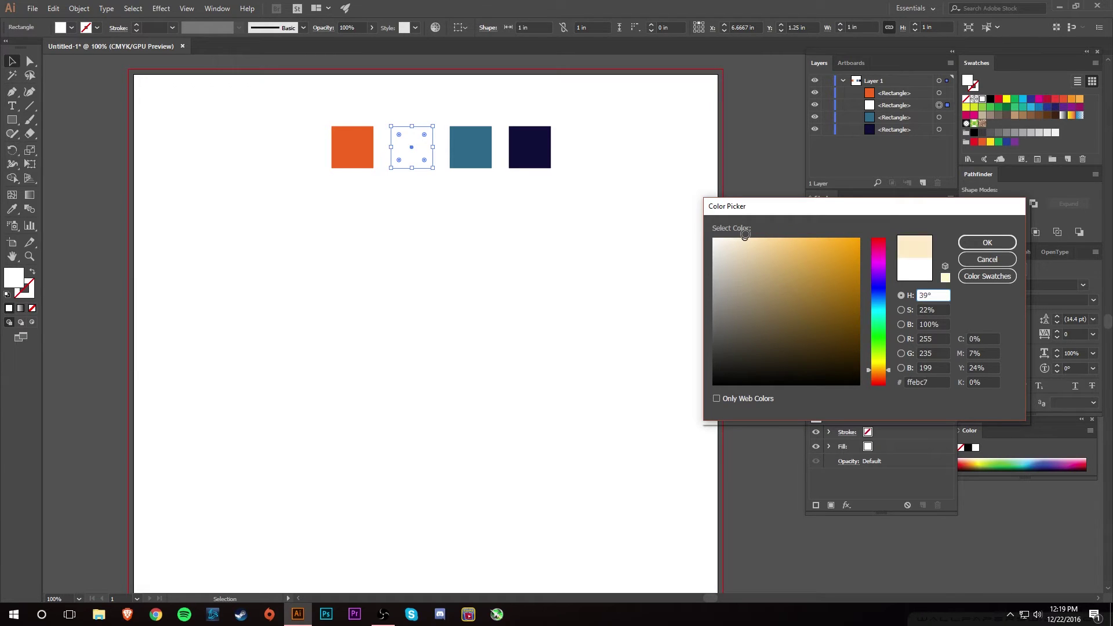
click(987, 243)
click(497, 240)
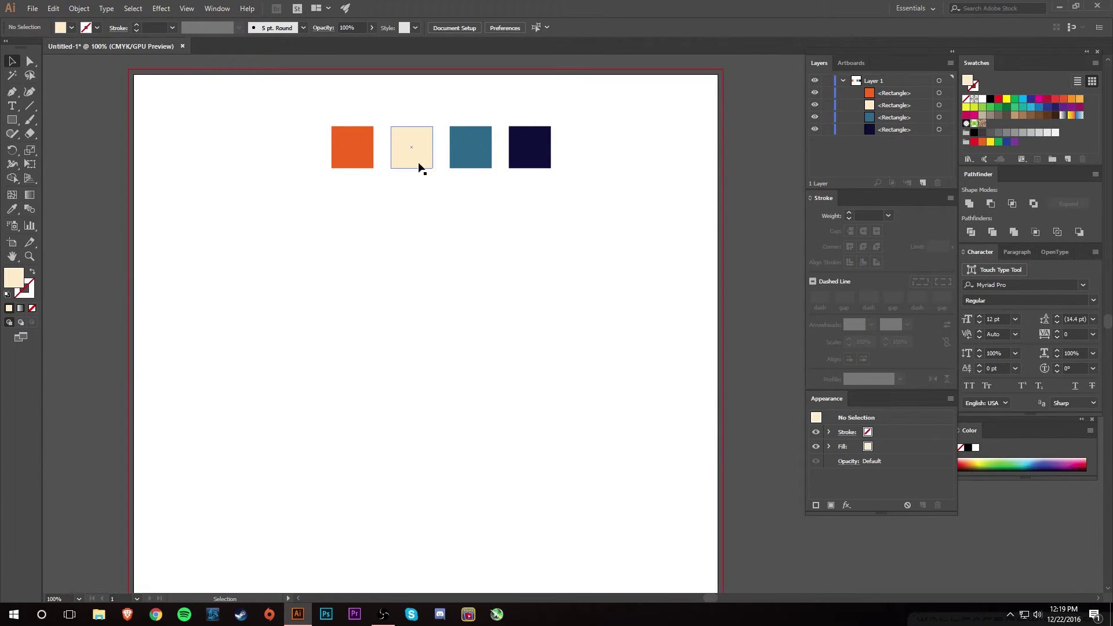
Step: Tone the orange square down to a muted burnt orange (#d36b46)
click(354, 154)
double_click(12, 290)
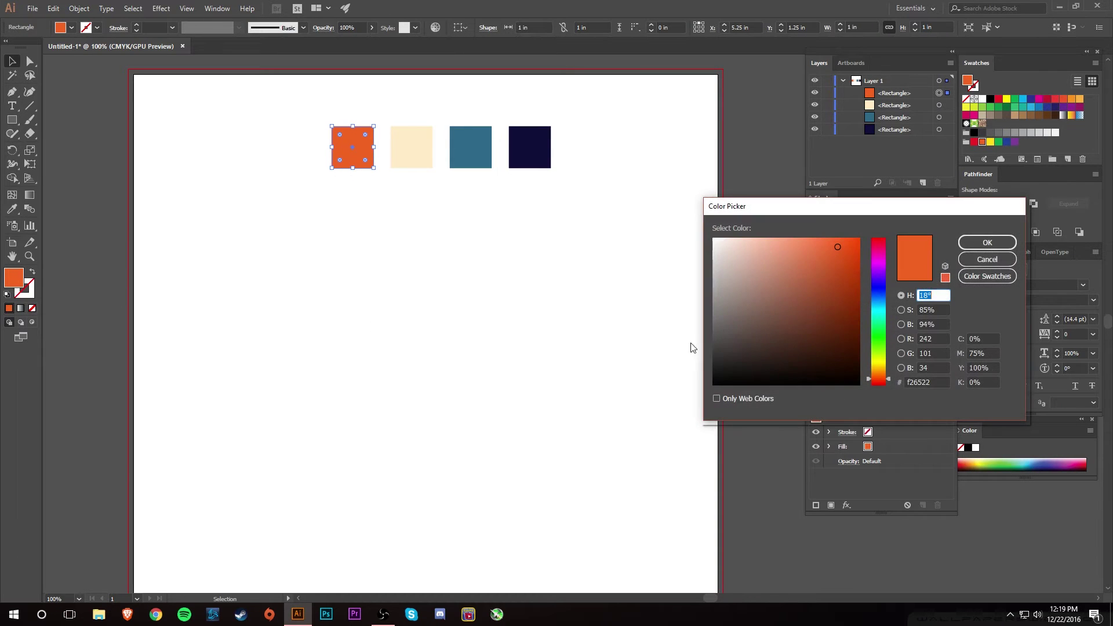
drag(840, 247, 817, 265)
click(987, 242)
click(516, 255)
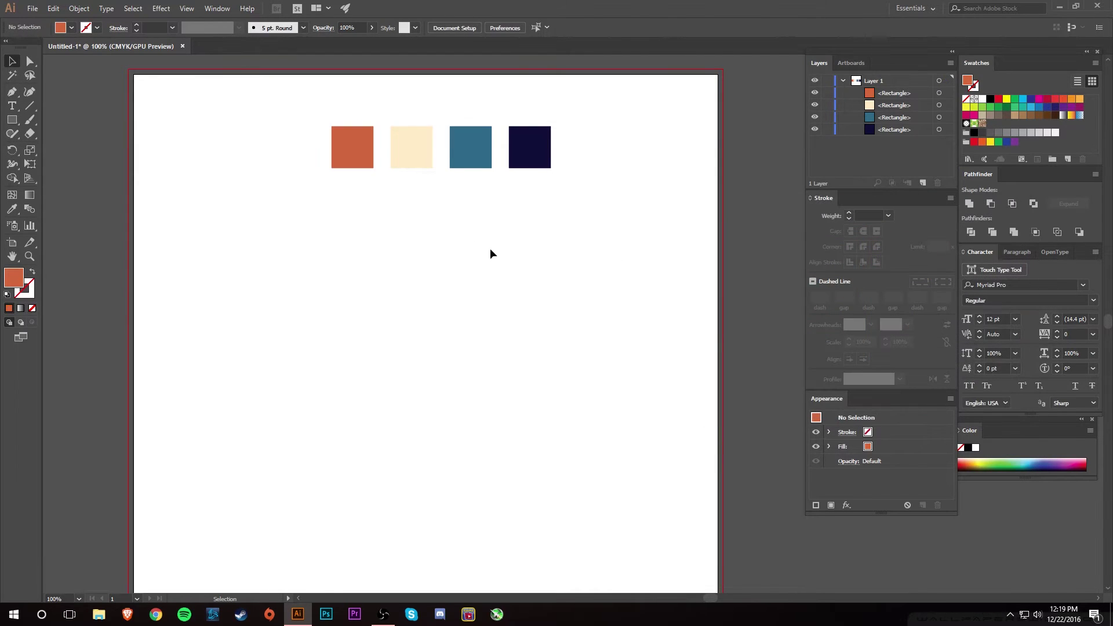
click(366, 167)
double_click(16, 283)
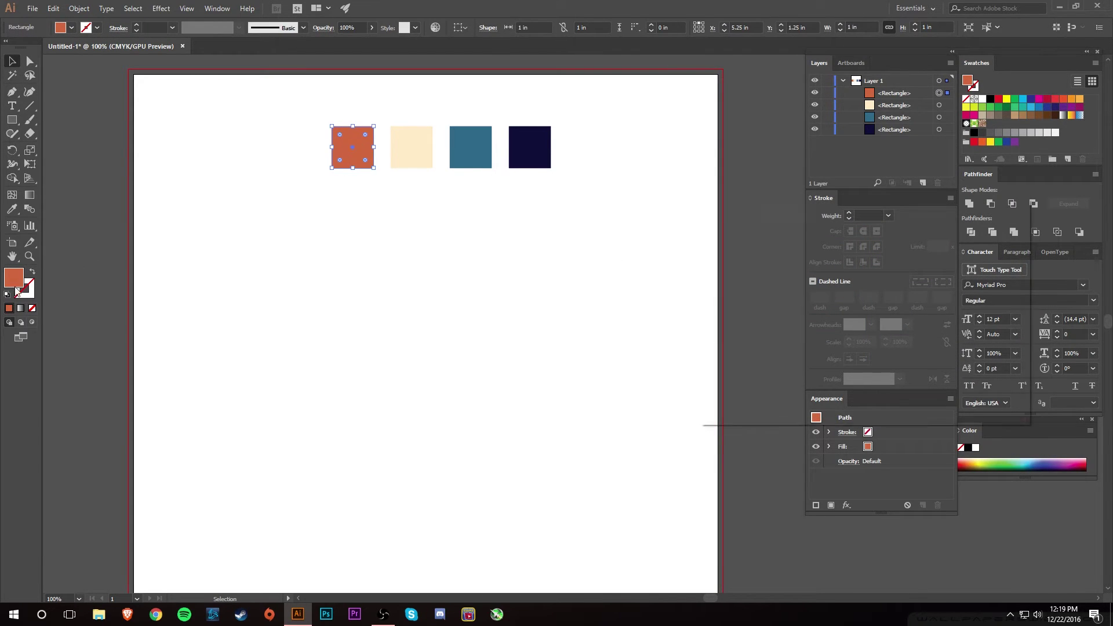
drag(814, 271, 811, 262)
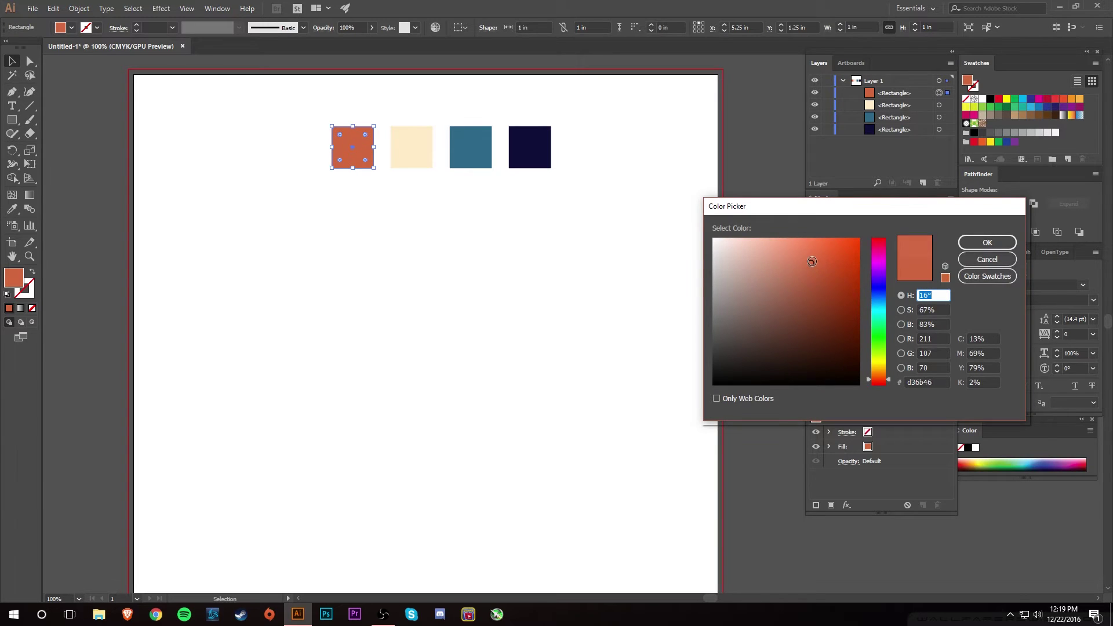
click(988, 242)
click(356, 220)
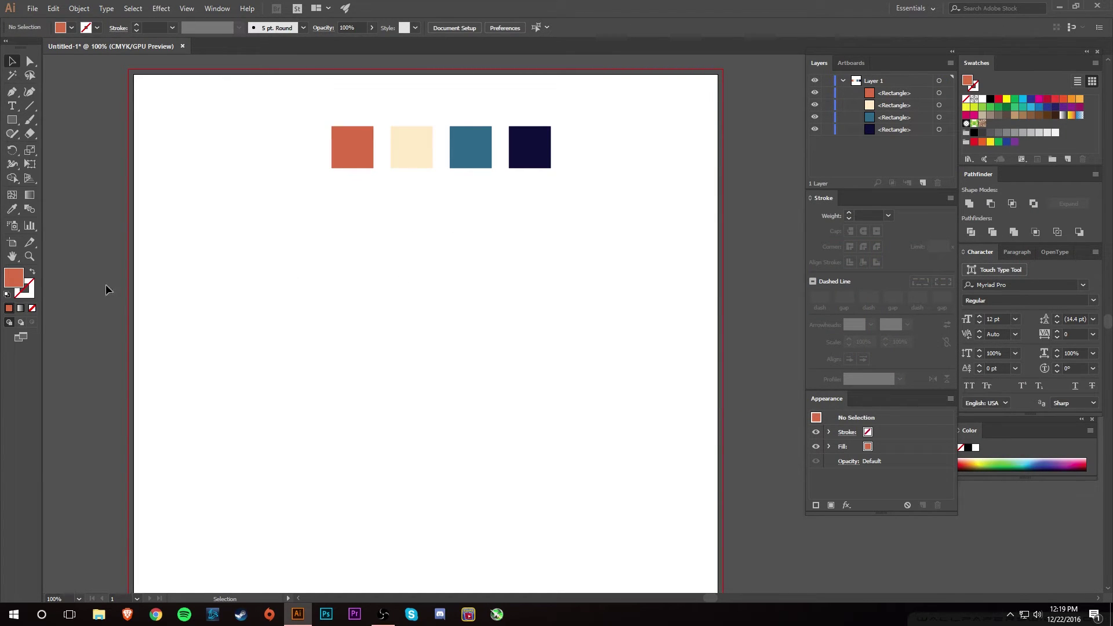
click(12, 242)
Step: Shrink the artboard to a wide strip of about 7.26 × 3.57 in around the squares
scroll(195, 270, down, 3)
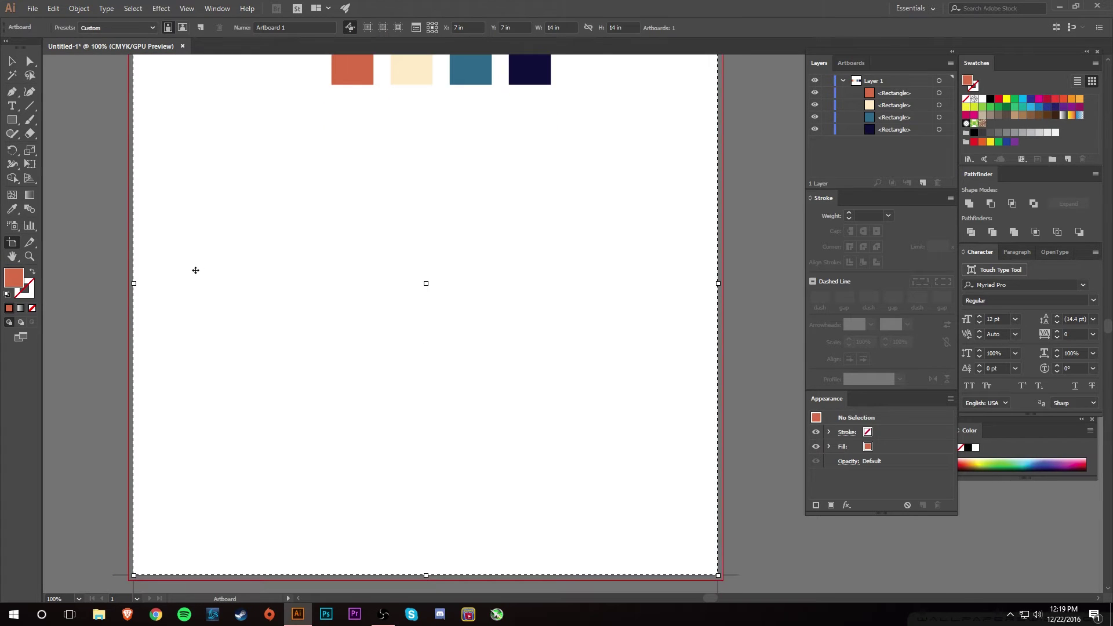
drag(134, 575, 293, 119)
scroll(574, 209, up, 2)
drag(718, 110, 595, 116)
scroll(531, 217, up, 1)
scroll(531, 217, up, 2)
drag(444, 116, 444, 94)
click(12, 61)
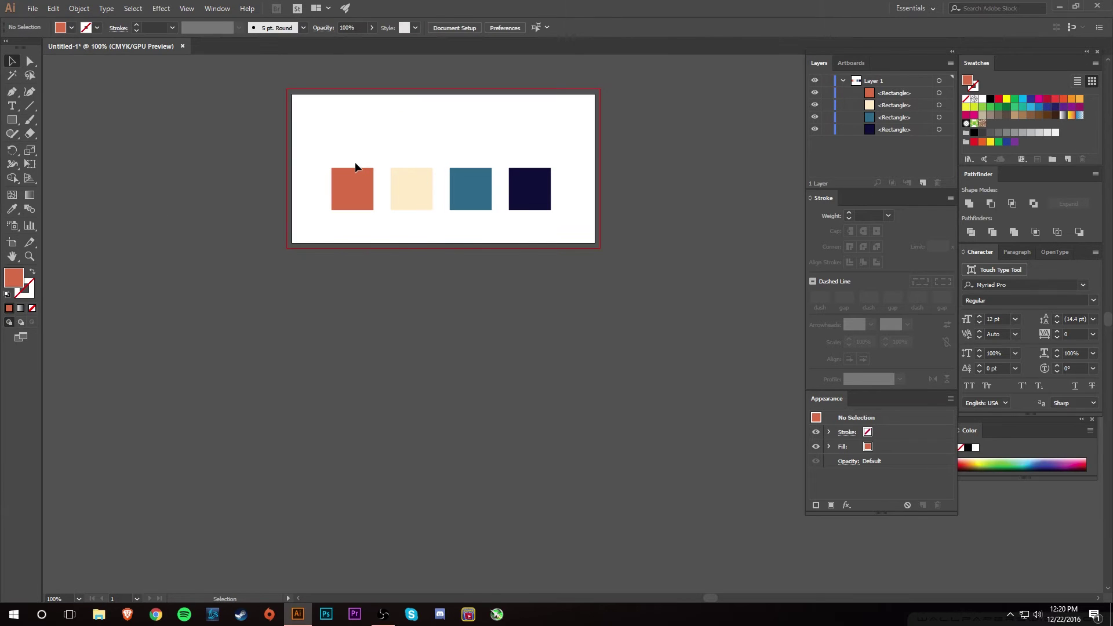
drag(328, 153, 609, 231)
click(343, 224)
Step: Add the burnt orange square's colour as a new swatch and delete a stray rectangle
click(362, 203)
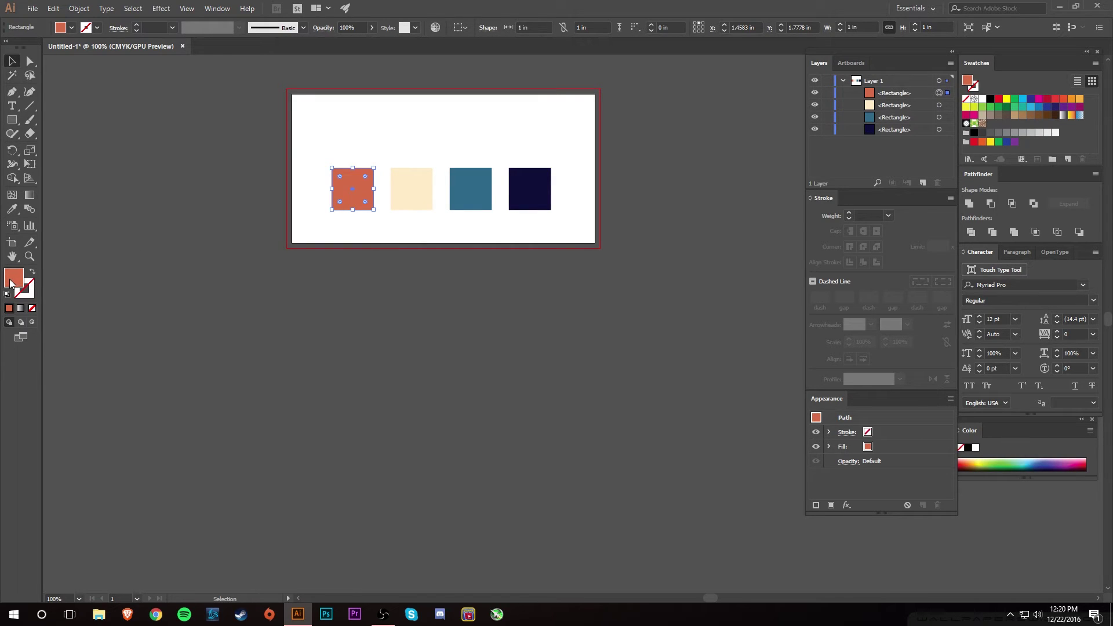
drag(11, 284, 993, 125)
click(556, 333)
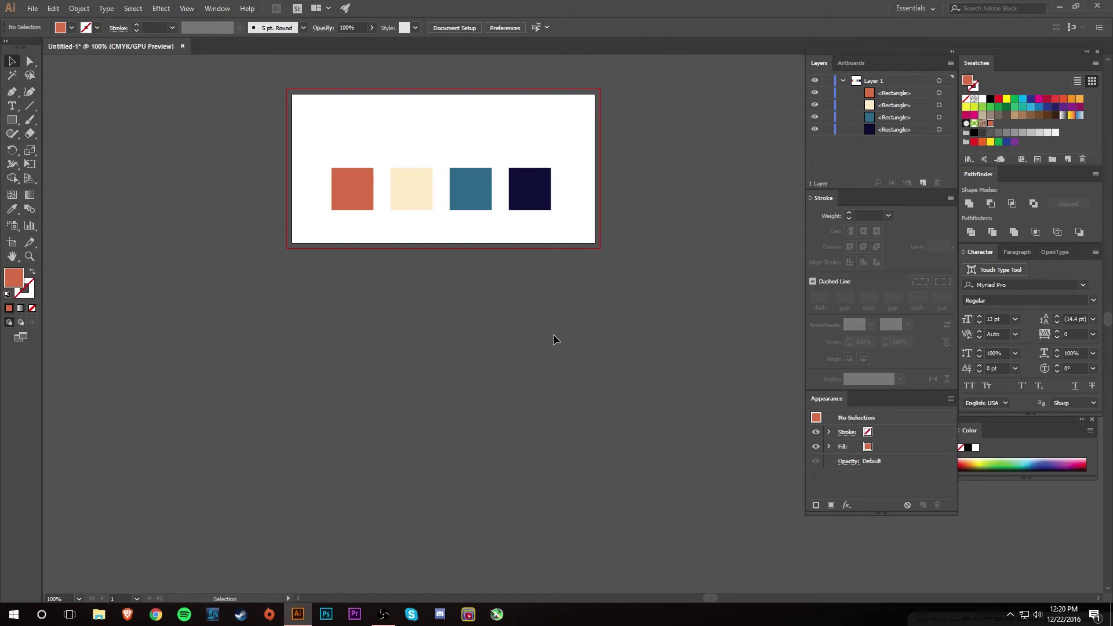
key(m)
drag(471, 332, 530, 369)
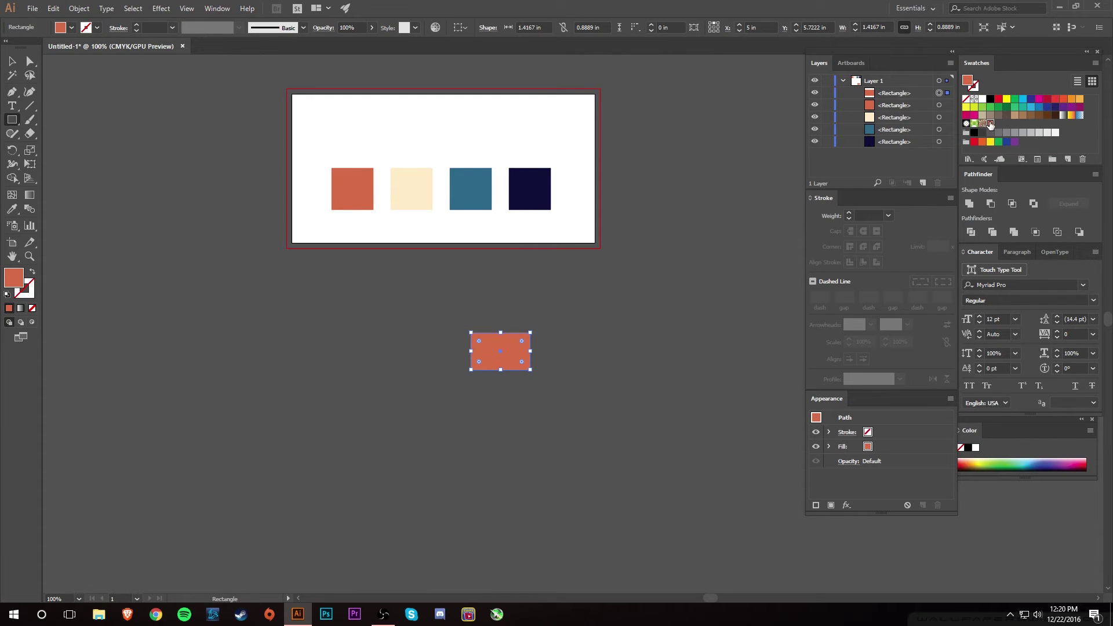
key(Delete)
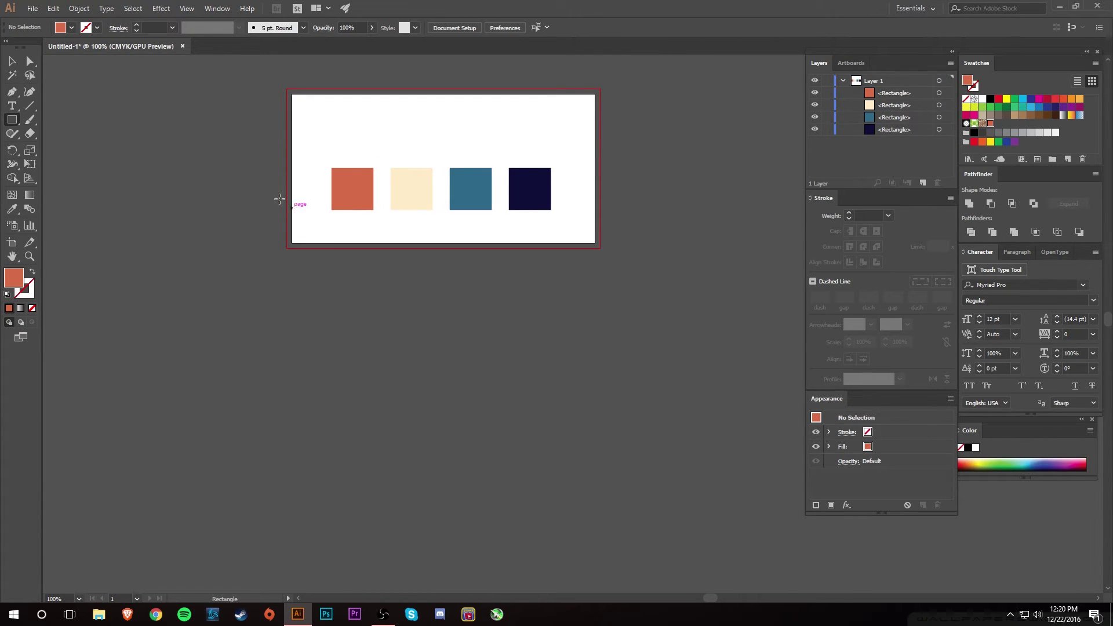
click(11, 62)
Step: Add the steel blue colour (C=85 M=53 Y=31 K=9) as a new swatch
click(409, 194)
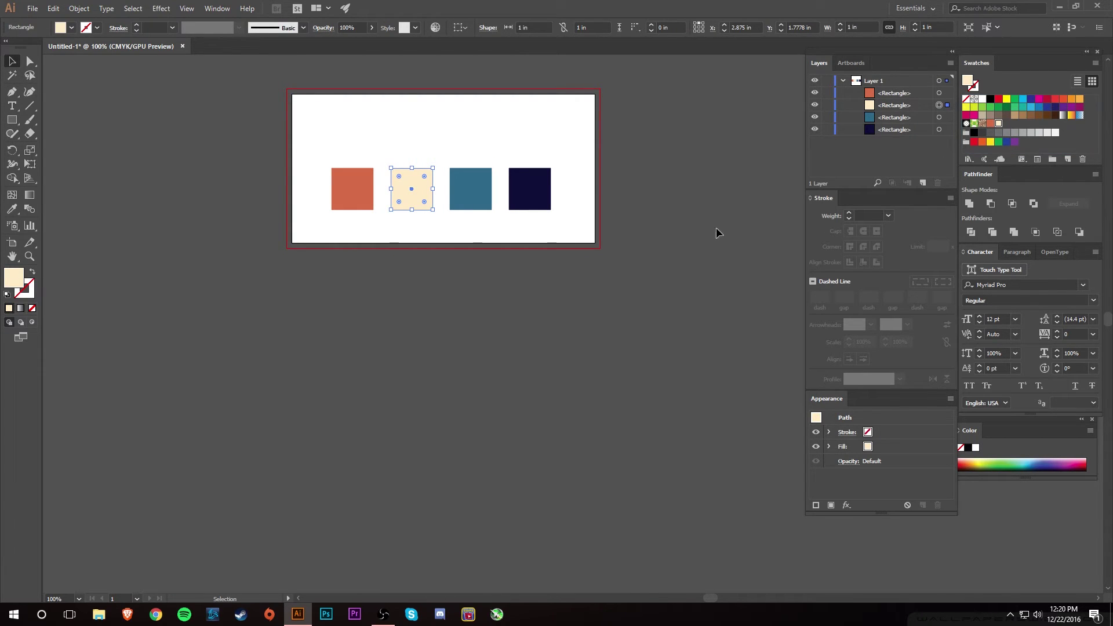
click(485, 206)
drag(15, 283, 987, 144)
click(659, 246)
Step: Add the navy colour as a swatch and move it beside the other new swatches
click(530, 188)
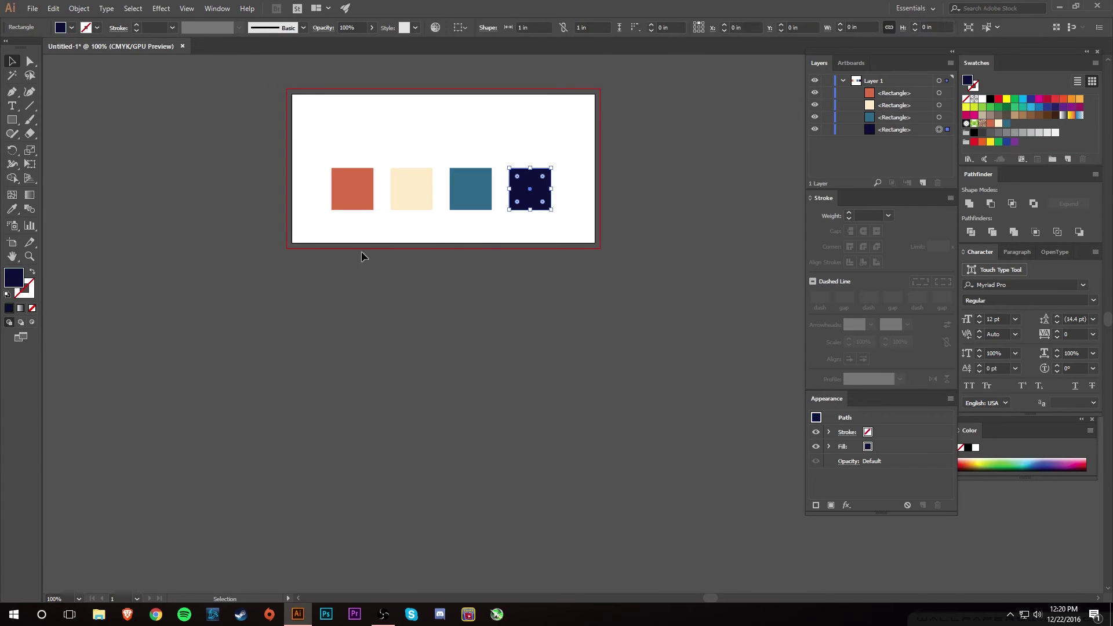
drag(14, 279, 1014, 120)
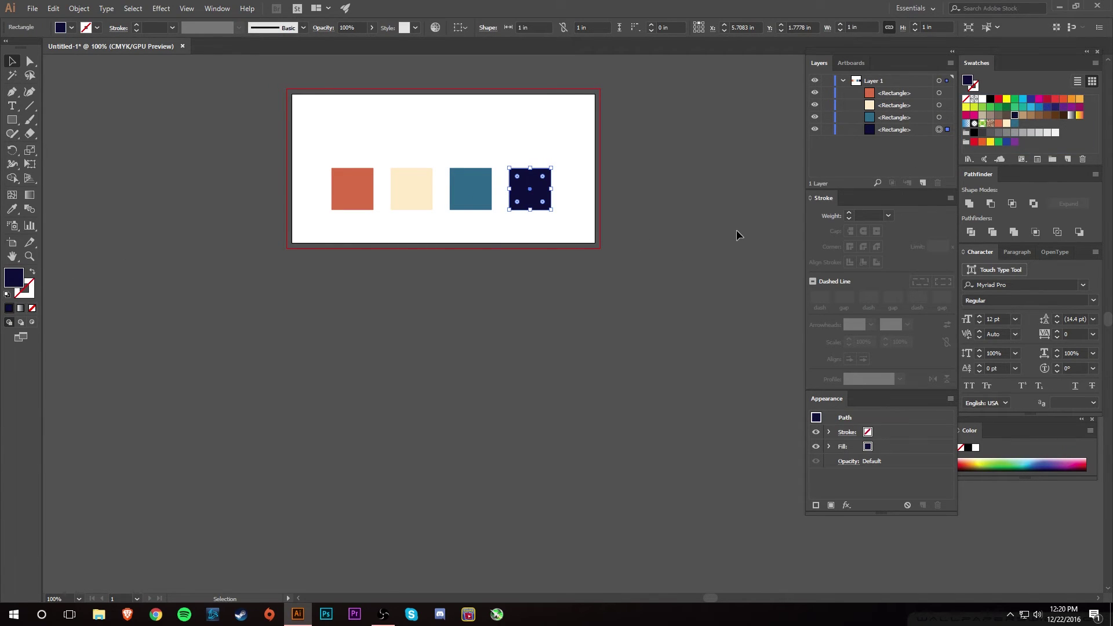
click(1014, 116)
drag(1024, 124, 1024, 124)
key(ctrl+shift+a)
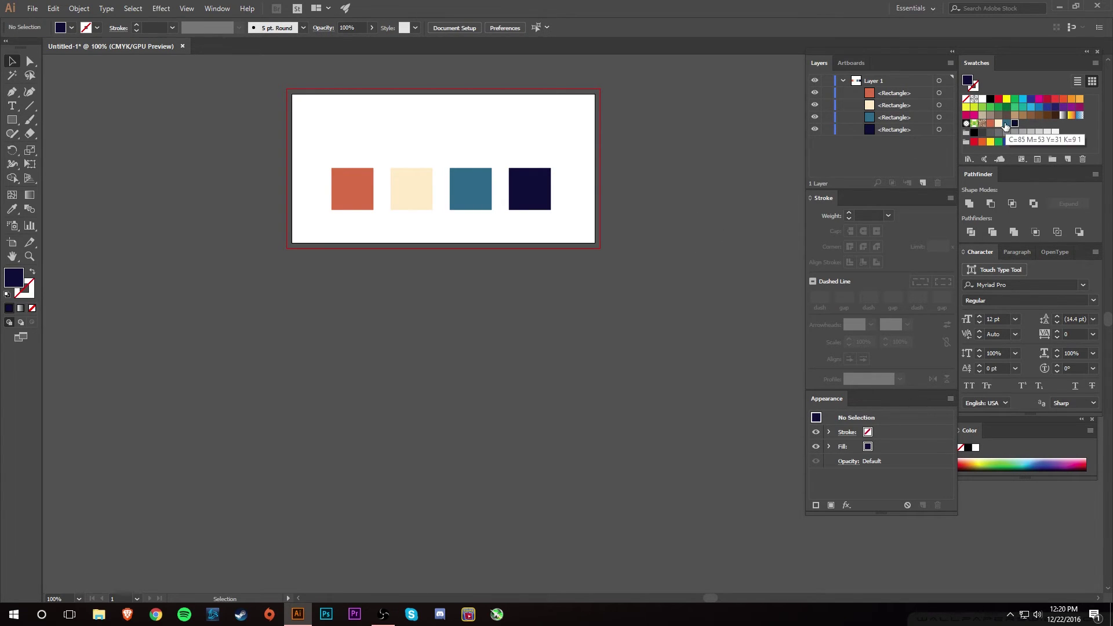
Step: Group the four new palette swatches into a colour group named Color Group 1
shift+click(990, 124)
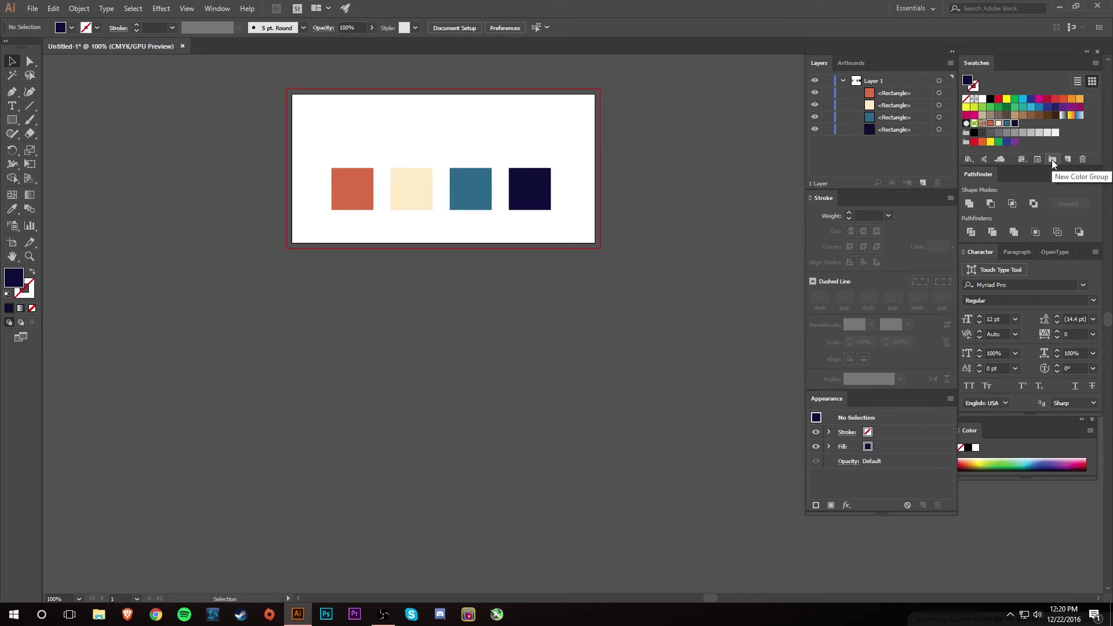
click(1053, 160)
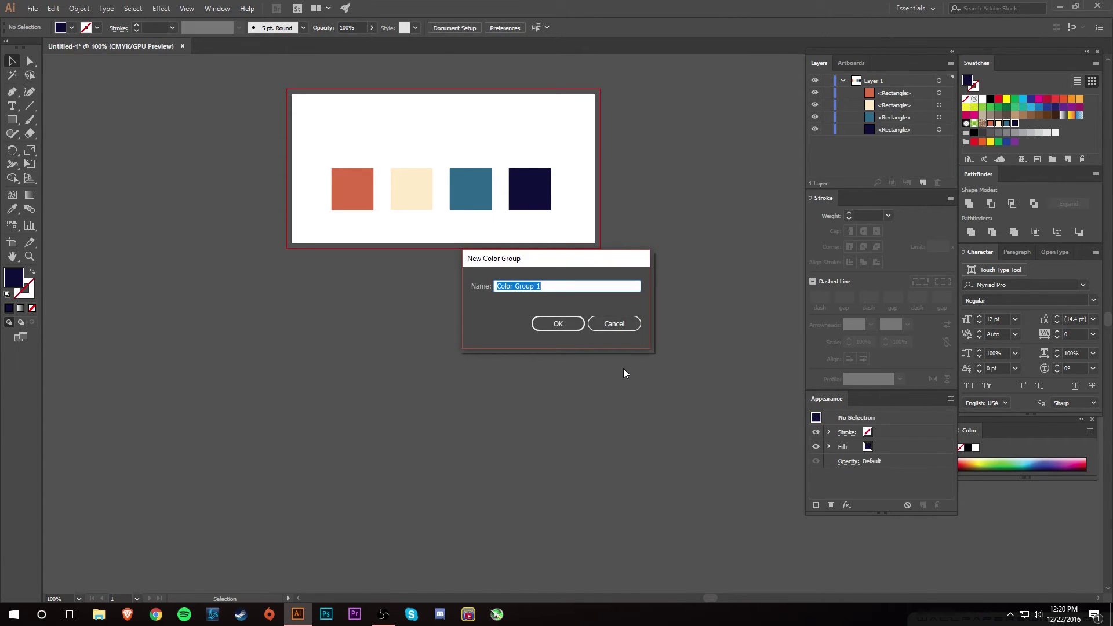
click(578, 328)
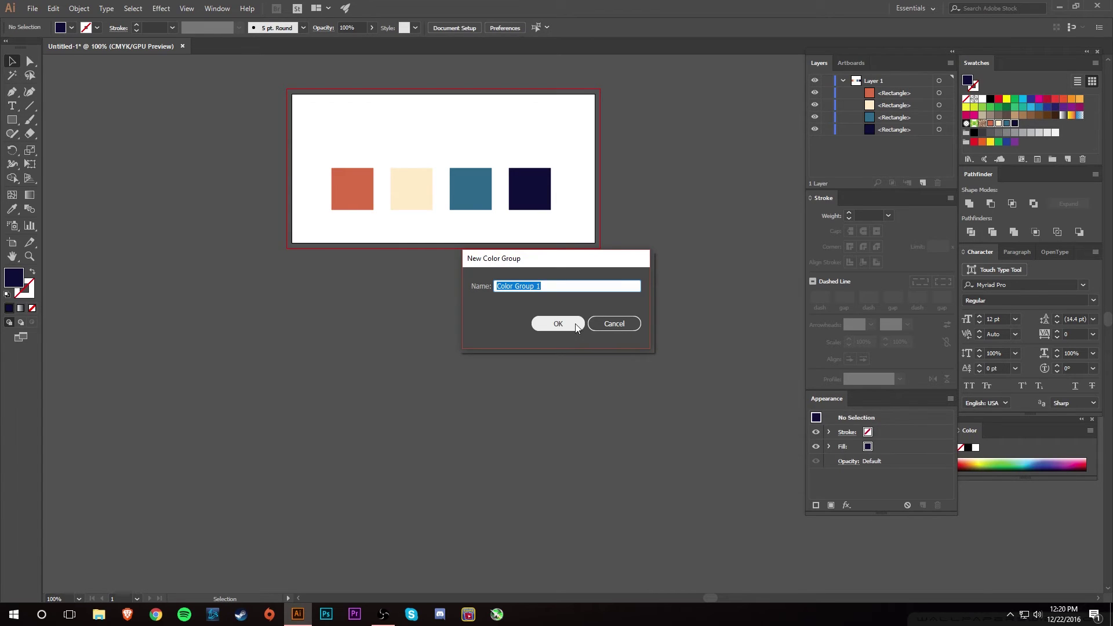
scroll(1073, 131, down, 1)
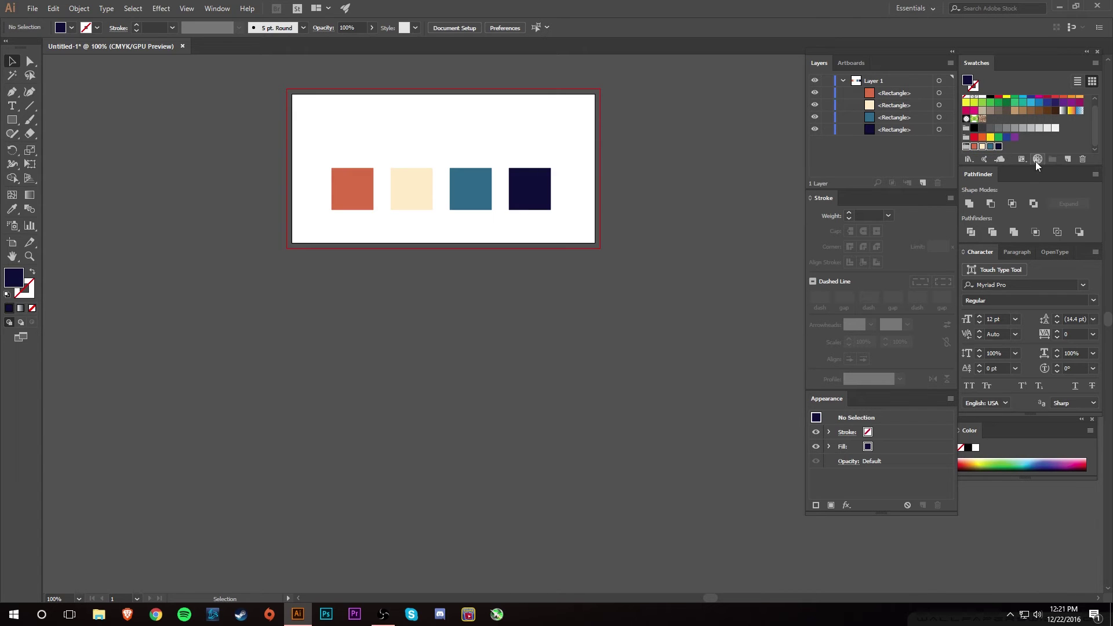
Step: Limit Color Group 1 to the PANTONE+ Solid Coated library and save the group changes
click(1037, 160)
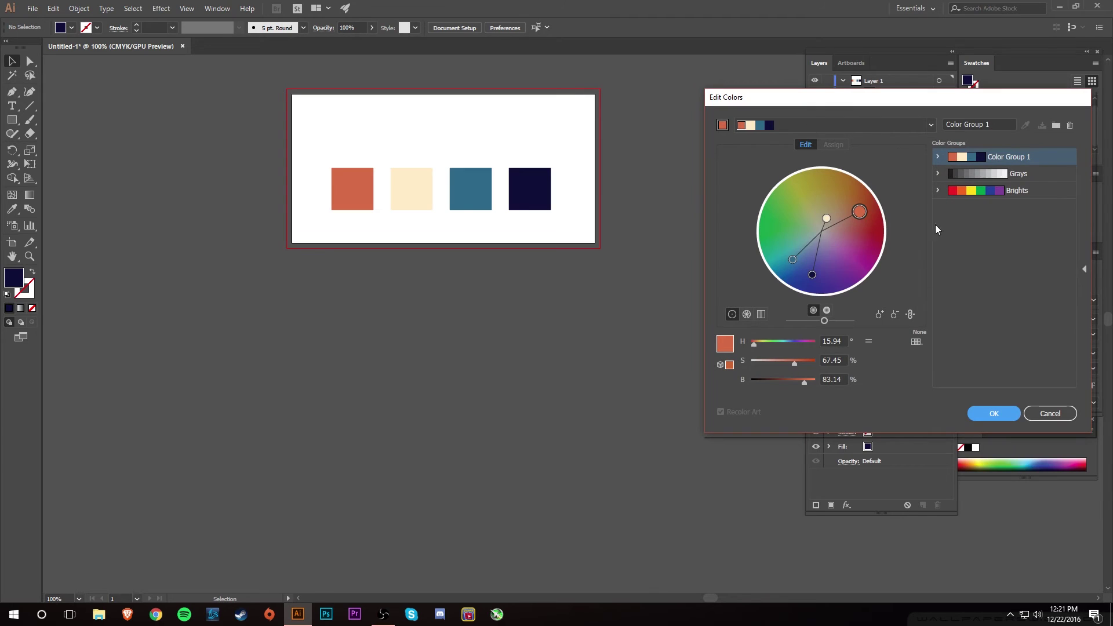
click(915, 343)
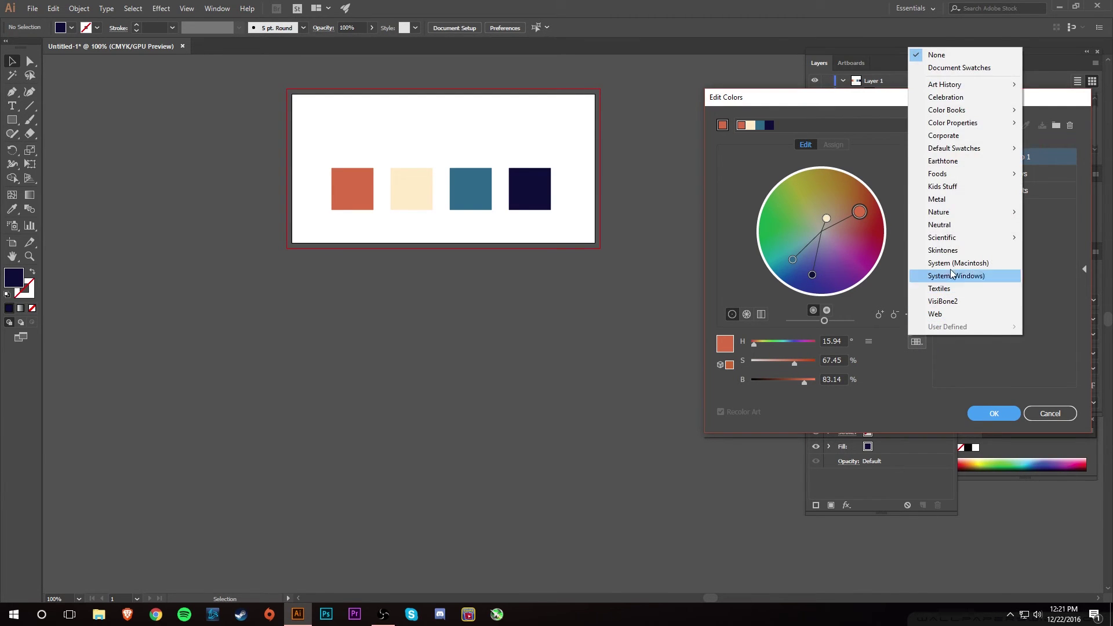
mouse_move(978, 111)
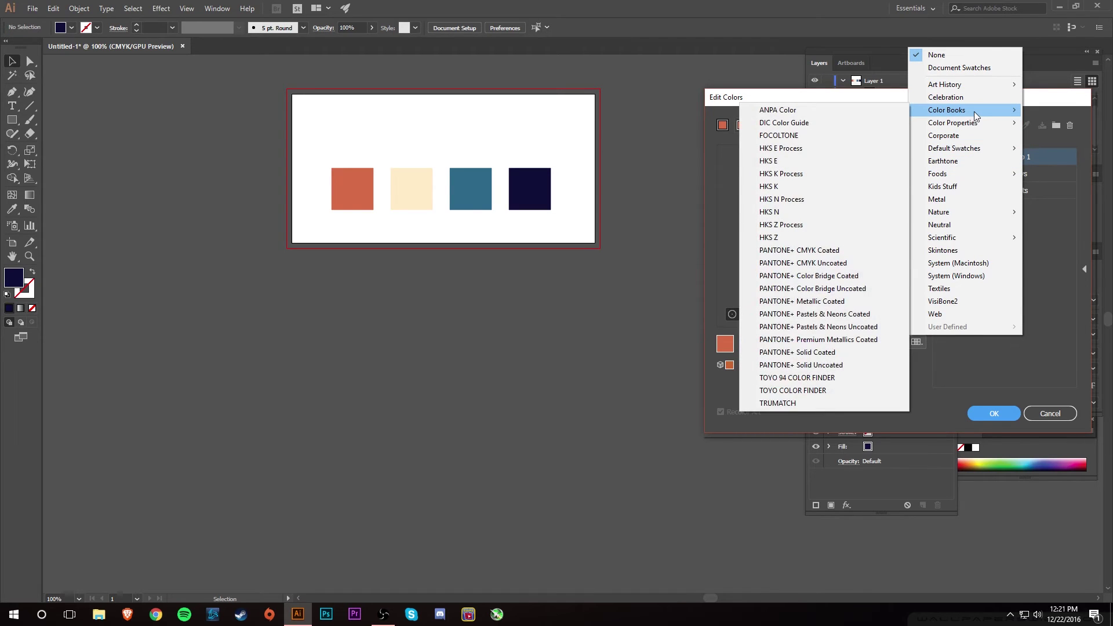
click(863, 354)
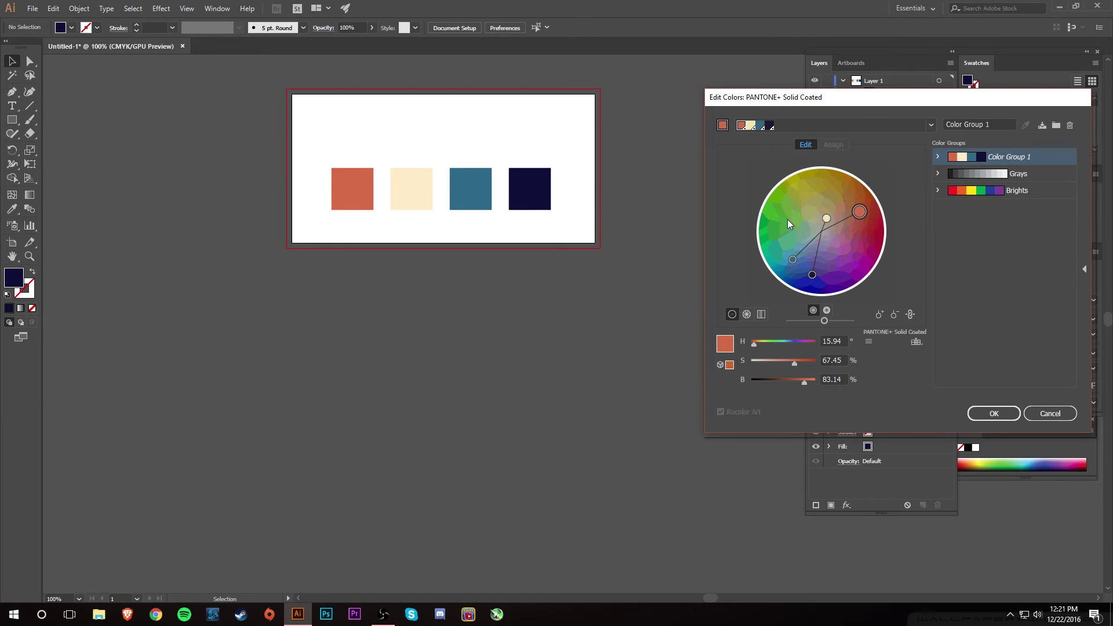
click(1008, 414)
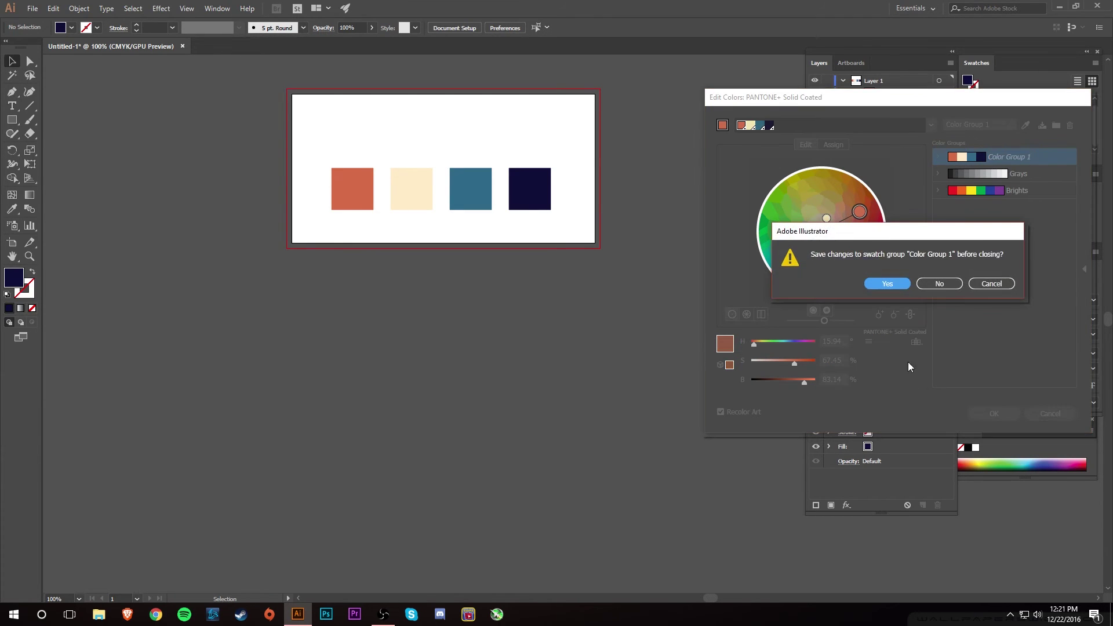
click(897, 284)
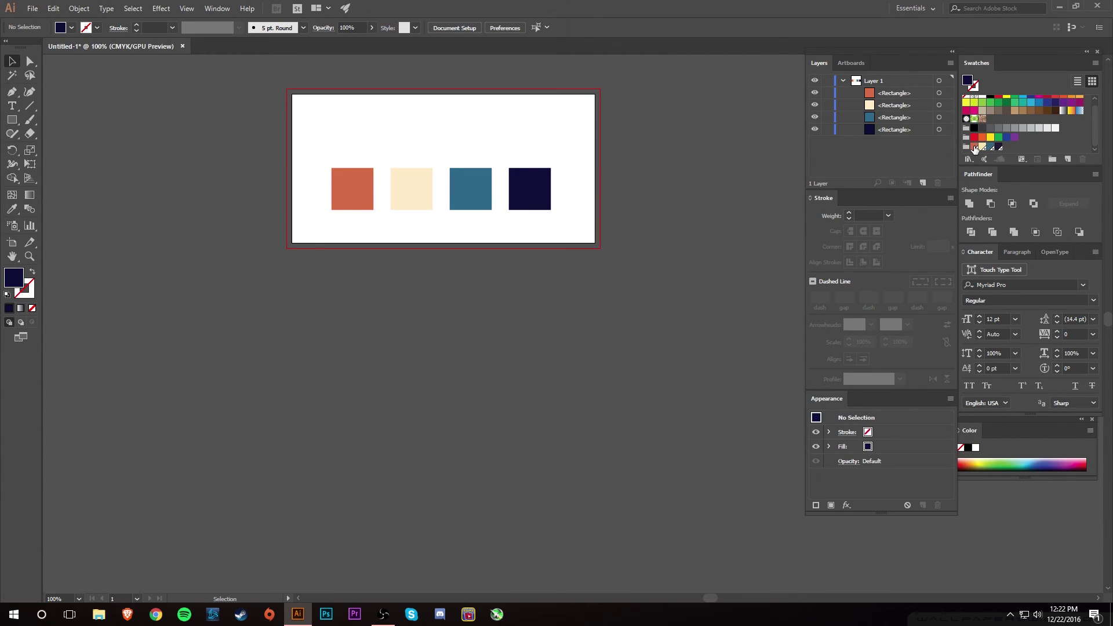
Step: Open Swatch Options for the orange Pantone swatch
double_click(975, 148)
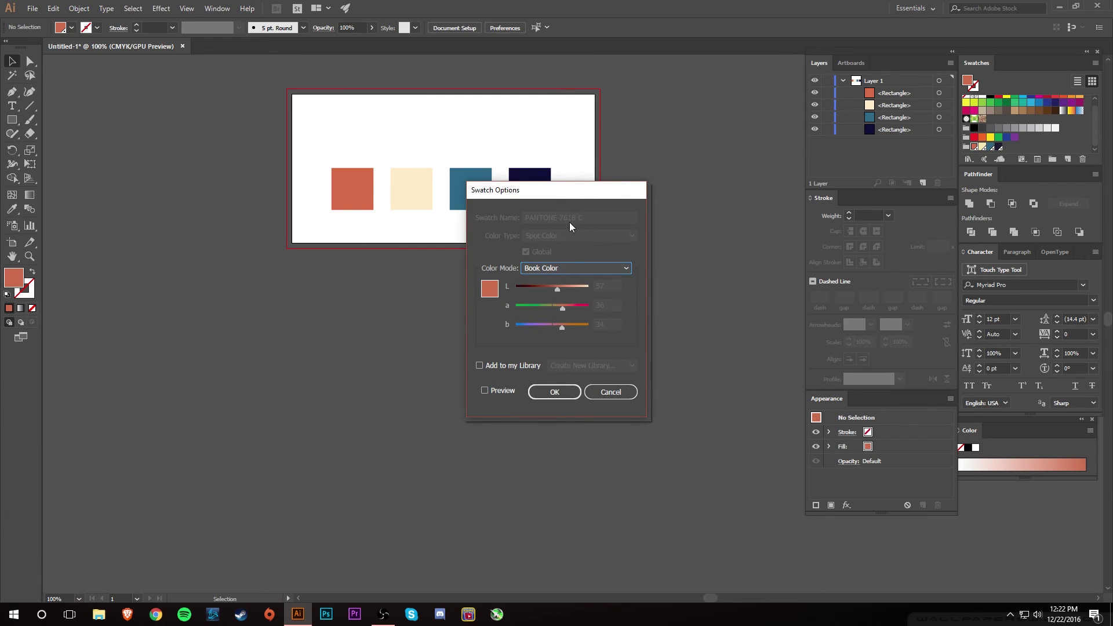
Step: Switch PANTONE 7618 C to CMYK mode (C 15.99, M 67.49, Y 73.76, K 2.62)
click(586, 269)
click(588, 269)
click(580, 267)
click(575, 294)
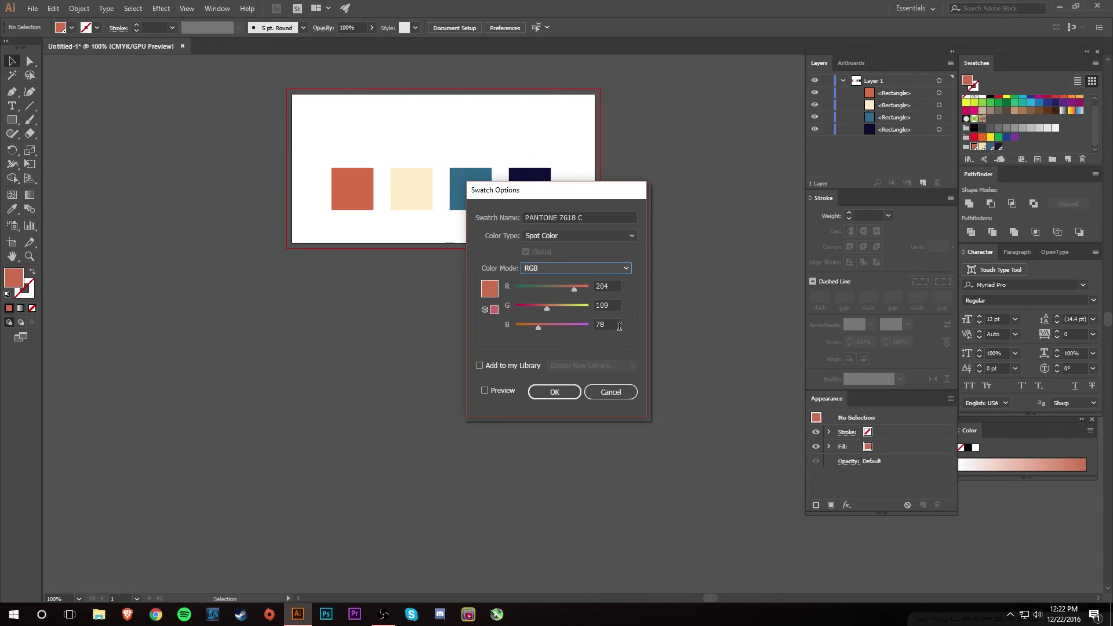
click(626, 268)
click(572, 320)
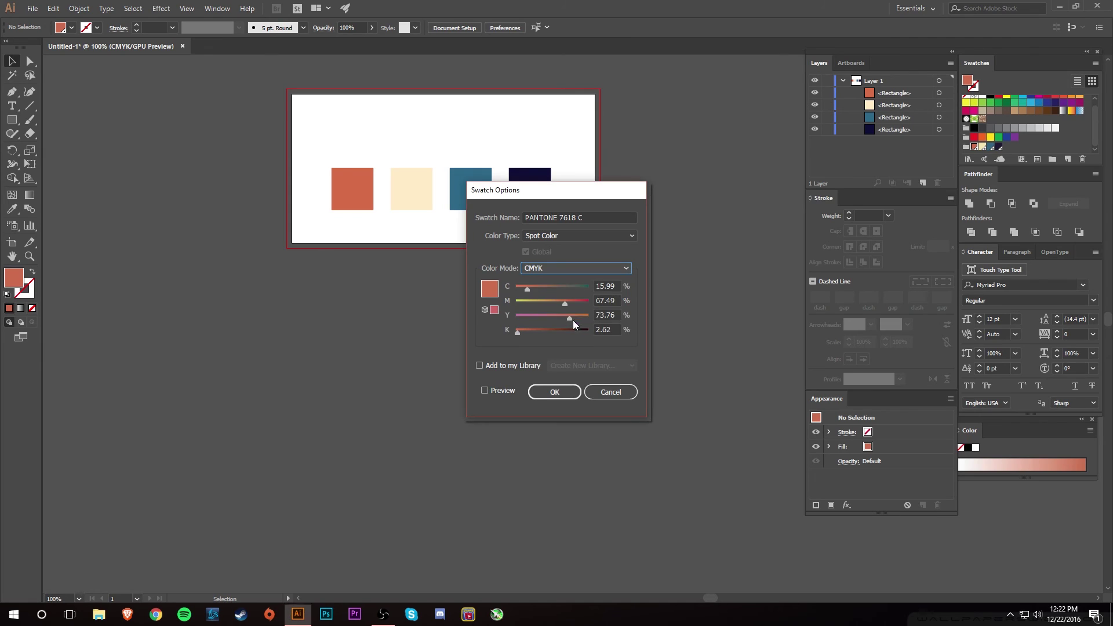
click(571, 392)
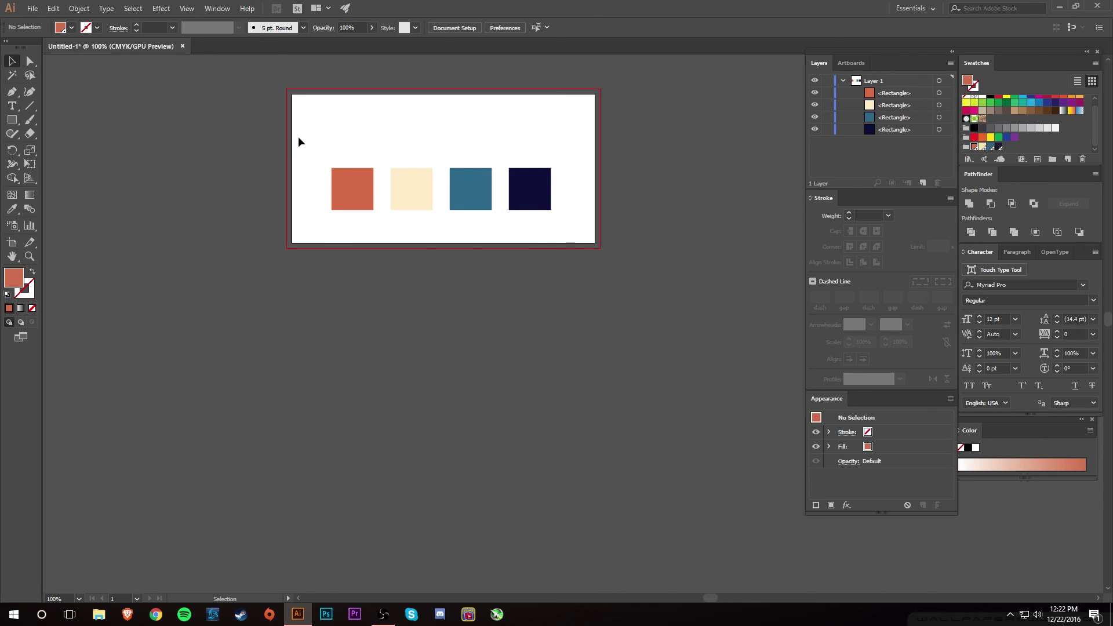
Step: Copy the row of four coloured squares upward to create a second row above
drag(298, 137, 572, 218)
drag(534, 207, 533, 147)
click(403, 226)
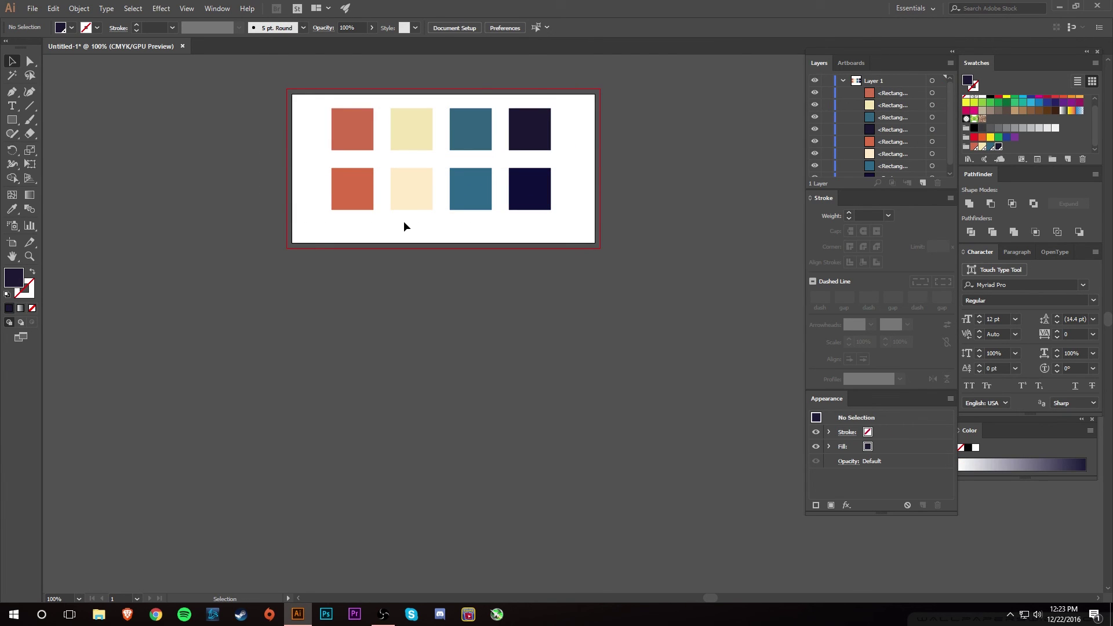